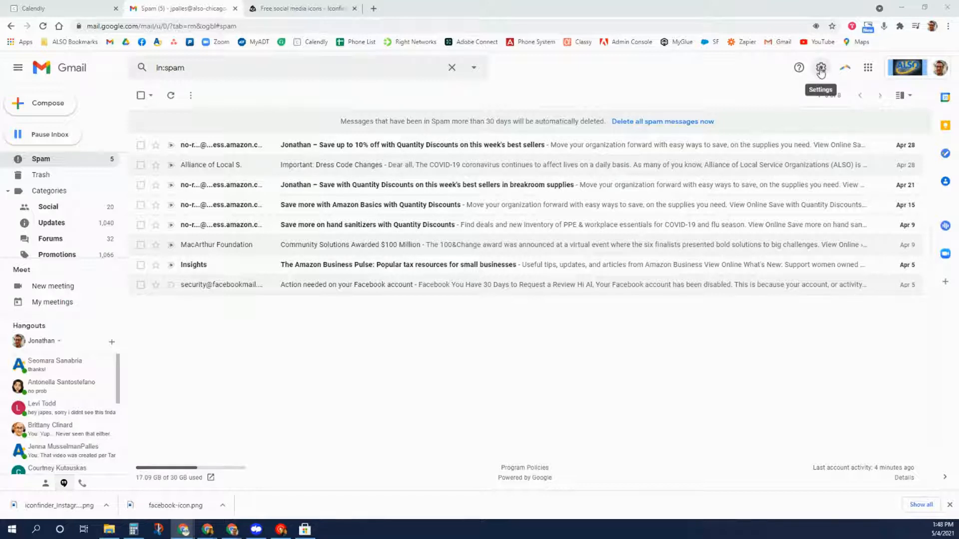
# Step: Create a new signature named "Test 5/4" in the general mail settings
pyautogui.click(820, 70)
pyautogui.click(833, 120)
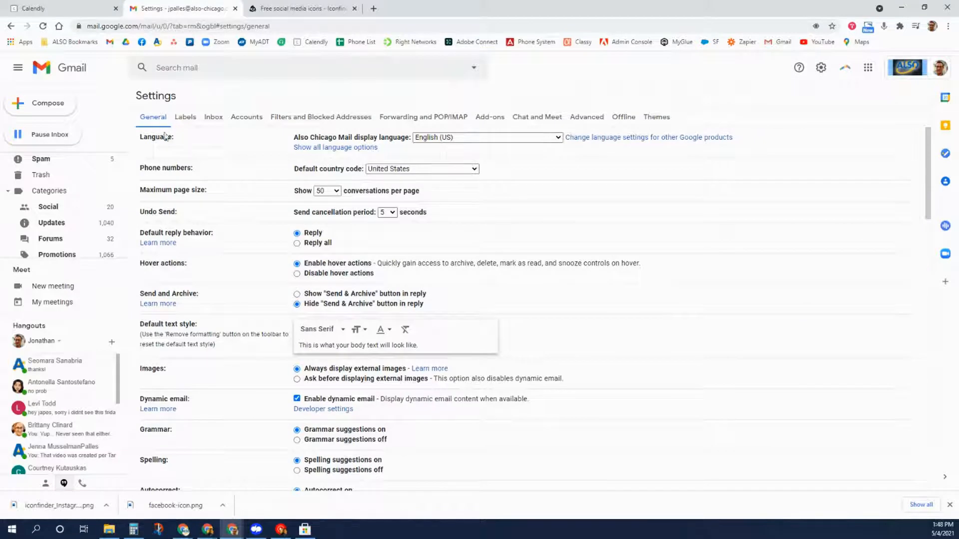
pyautogui.scroll(-10, 409, 322)
pyautogui.scroll(-6, 410, 322)
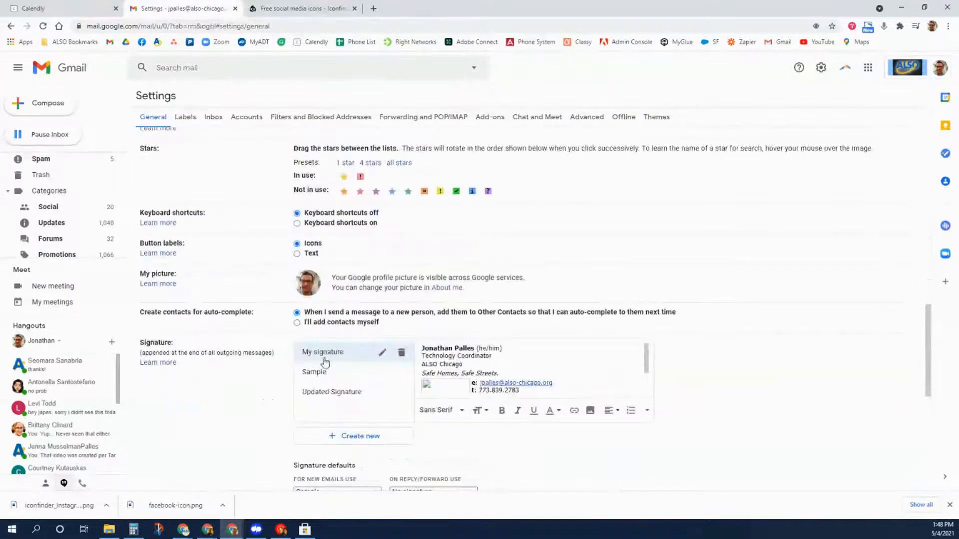
pyautogui.scroll(-3, 590, 357)
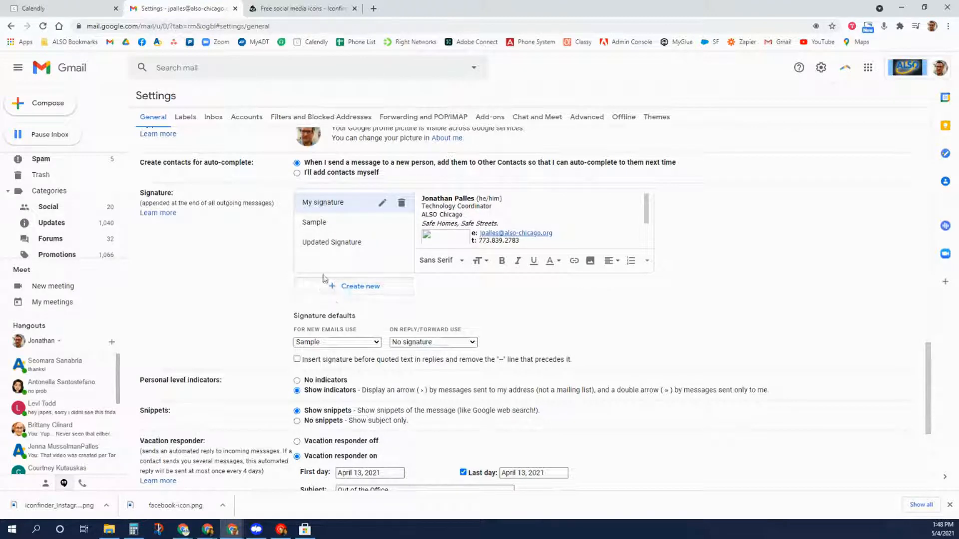
pyautogui.click(370, 289)
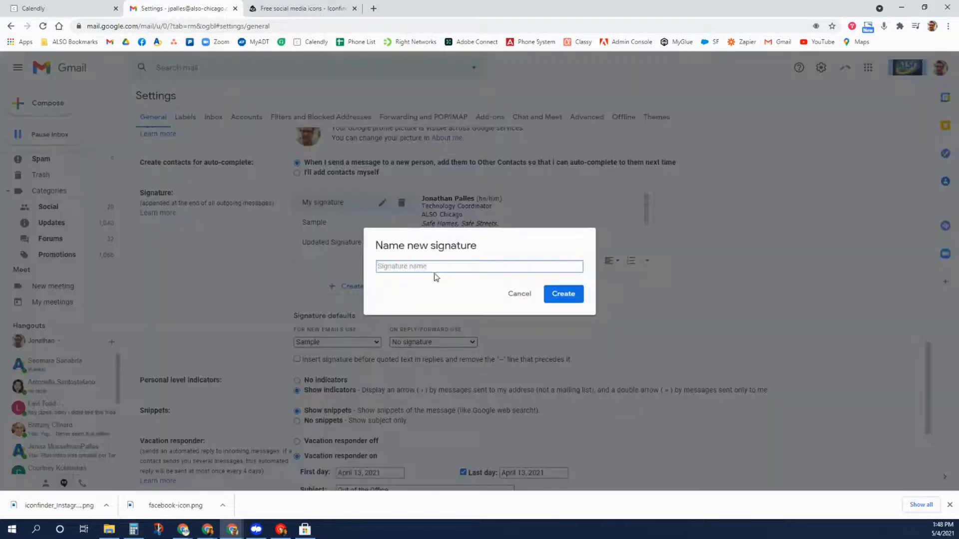
pyautogui.write('Test 5/4')
pyautogui.click(563, 295)
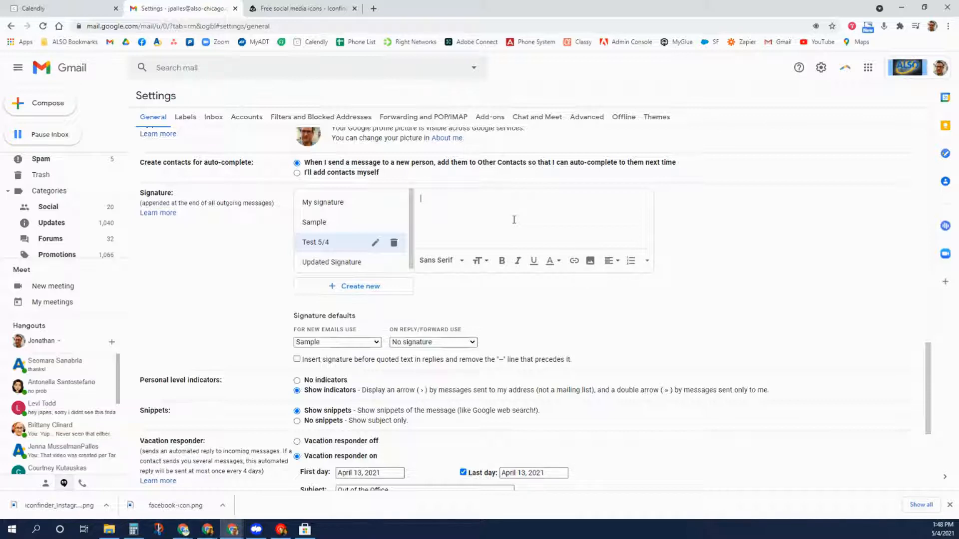
# Step: Enter the sender's full name in the signature, with "Find A Time To Meet With Me" on a line below it
pyautogui.write('Jonathan Palles')
pyautogui.press('Return')
pyautogui.write('Find A Time To Meet With ')
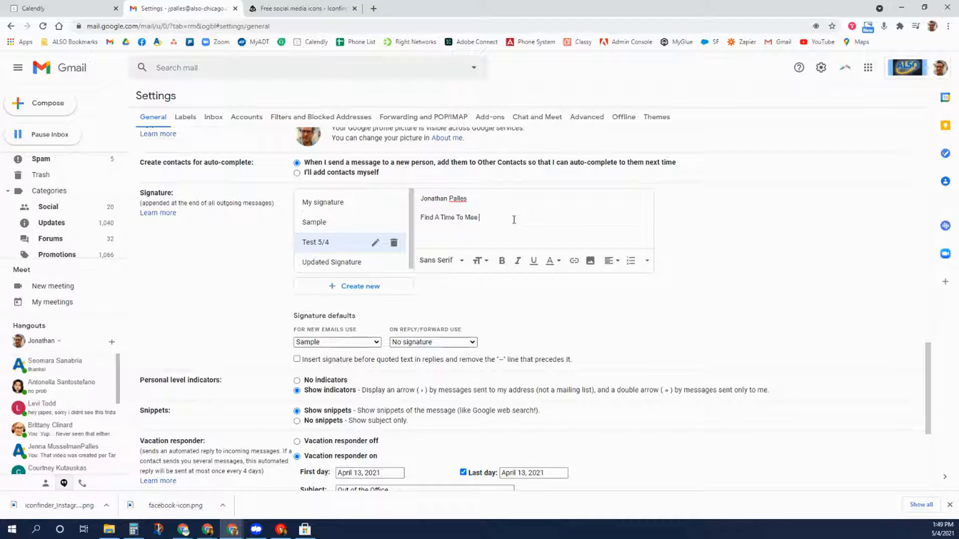
pyautogui.write('Me')
pyautogui.moveTo(510, 217); pyautogui.dragTo(420, 218)
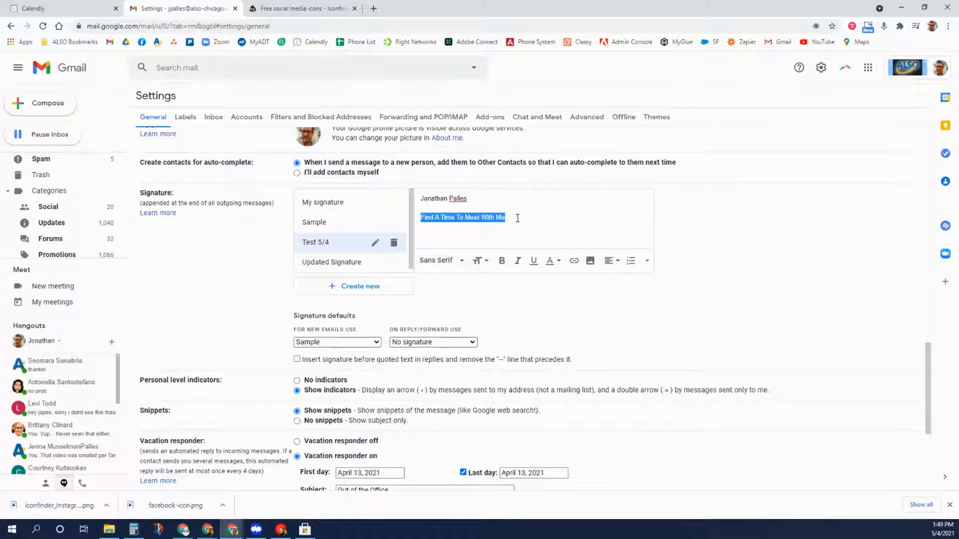
pyautogui.hotkey('ctrl', 'k')
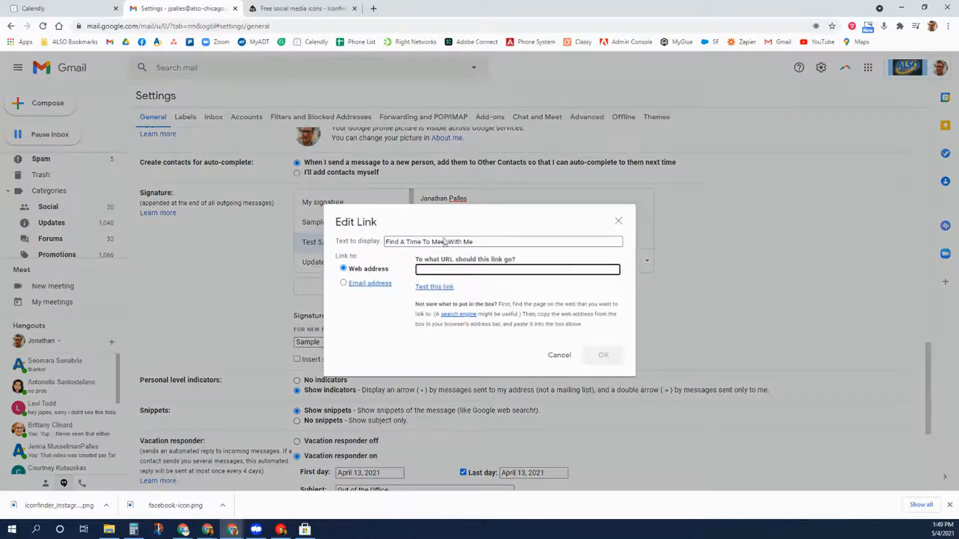
pyautogui.click(70, 9)
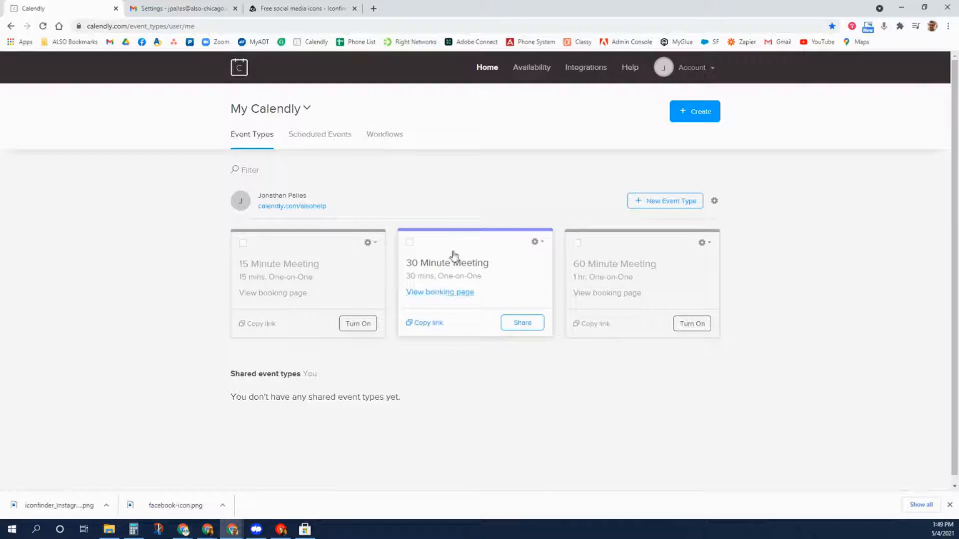
pyautogui.click(433, 324)
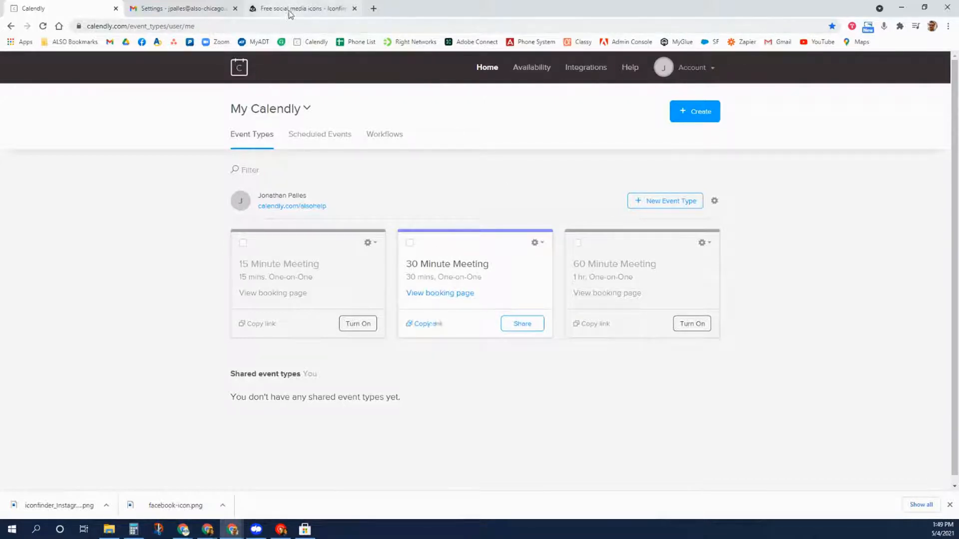
pyautogui.click(202, 12)
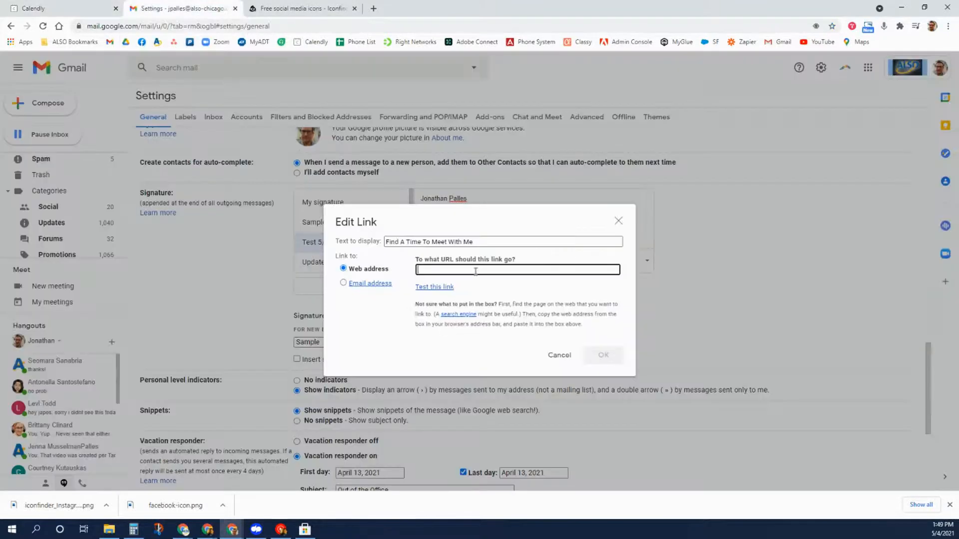
pyautogui.write('https://calendly.com/alsohelp/30min')
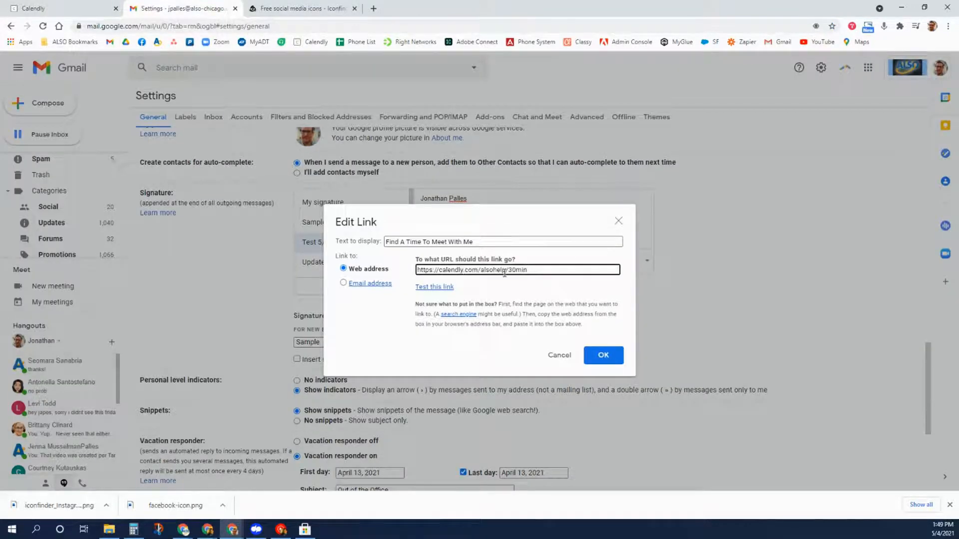
pyautogui.moveTo(386, 243); pyautogui.dragTo(494, 245)
pyautogui.moveTo(417, 270); pyautogui.dragTo(544, 275)
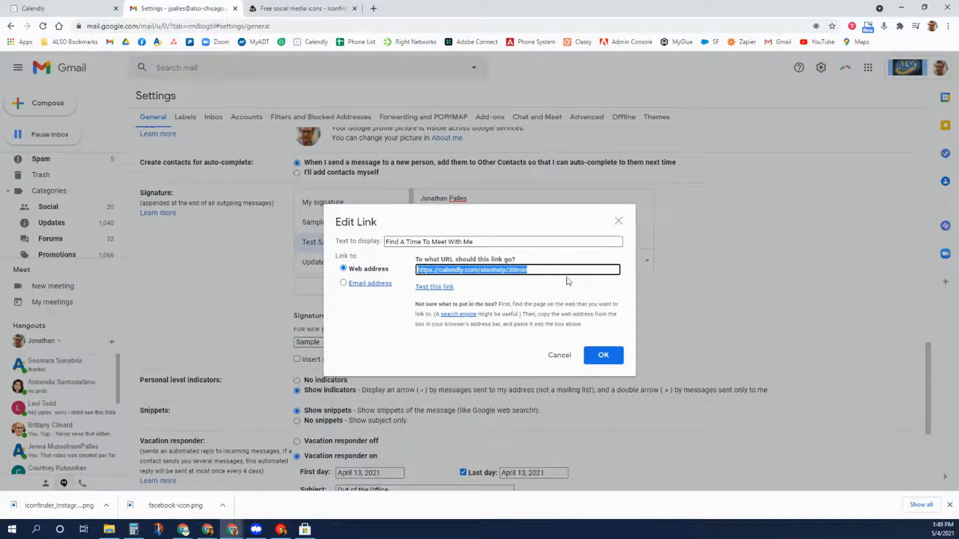
pyautogui.click(607, 360)
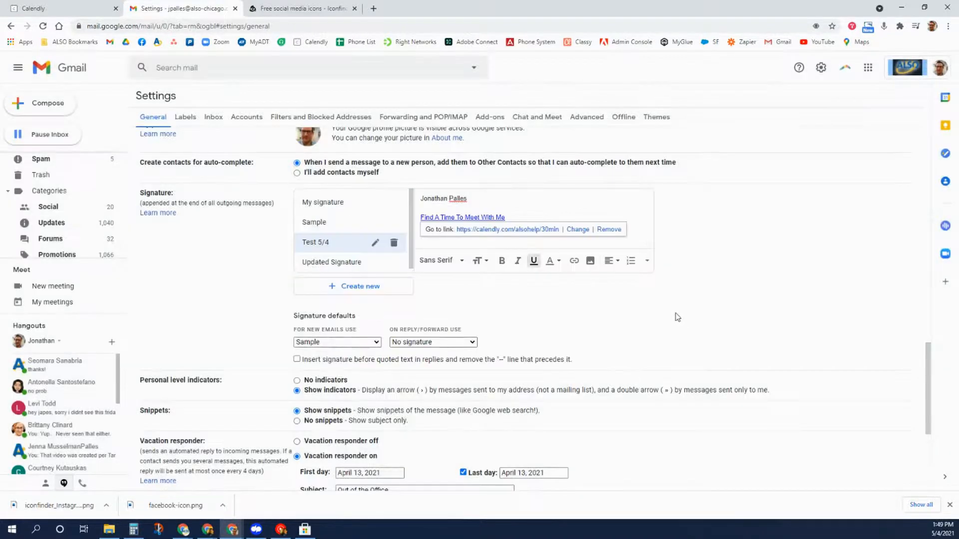
pyautogui.click(540, 218)
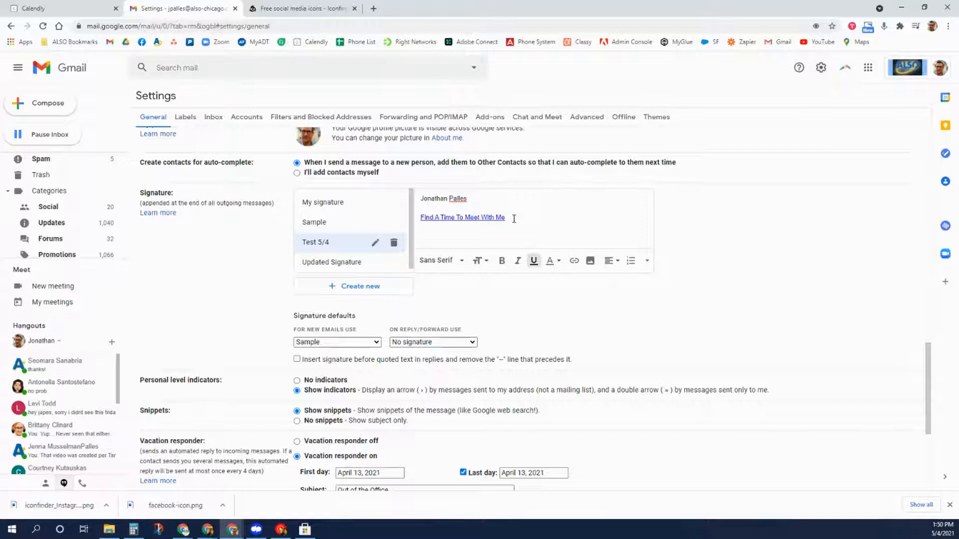
# Step: Try Comic Sans MS on the "Find A Time To Meet With Me" link, settle on Georgia and make it bold
pyautogui.moveTo(504, 220); pyautogui.dragTo(420, 219)
pyautogui.click(446, 261)
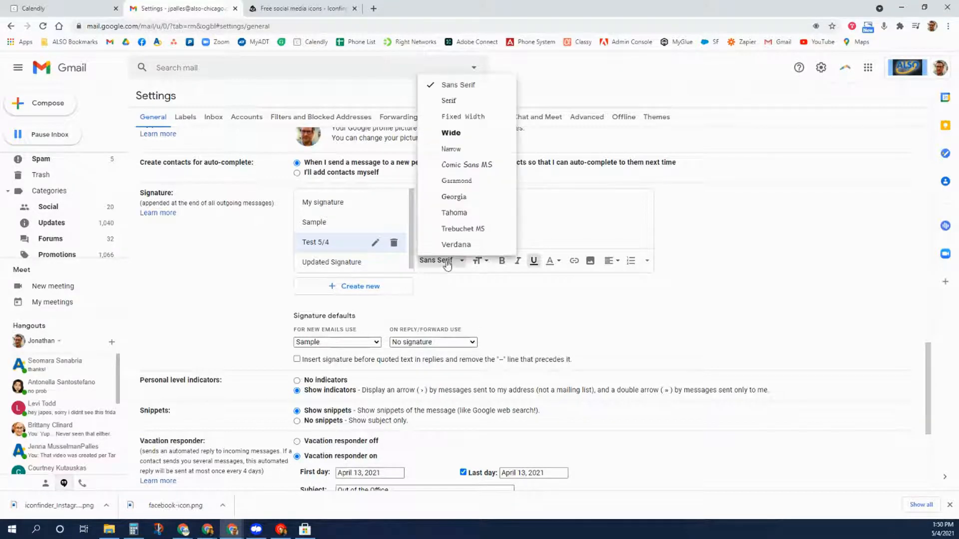
pyautogui.click(458, 165)
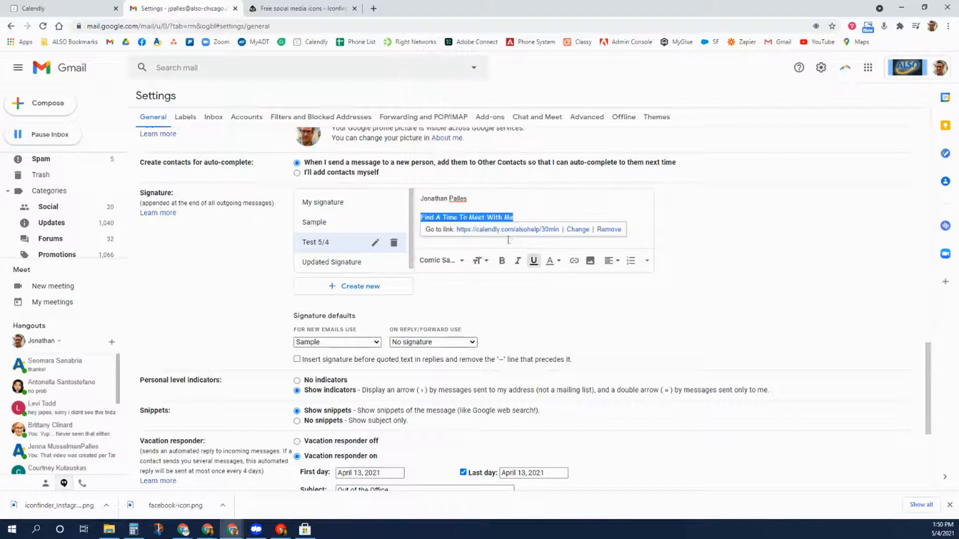
pyautogui.click(456, 261)
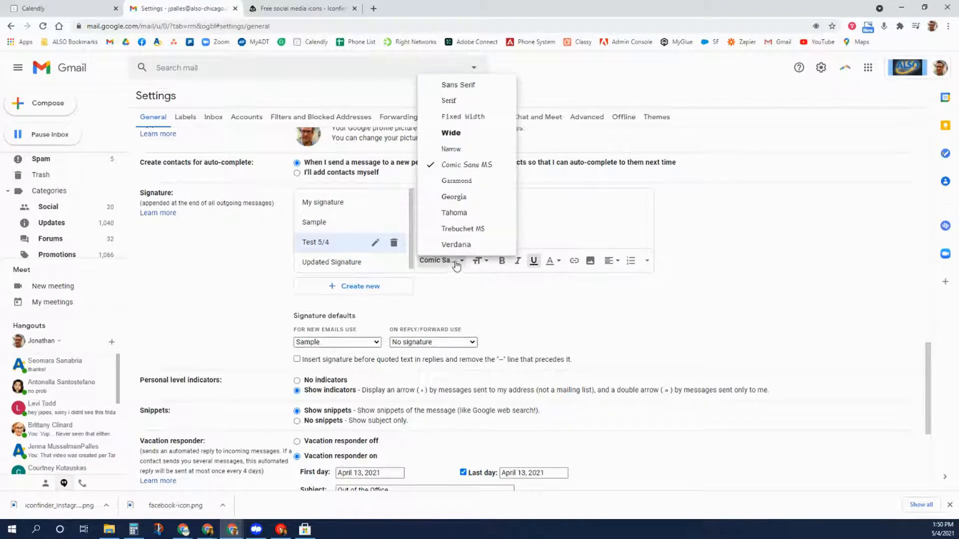
pyautogui.click(458, 198)
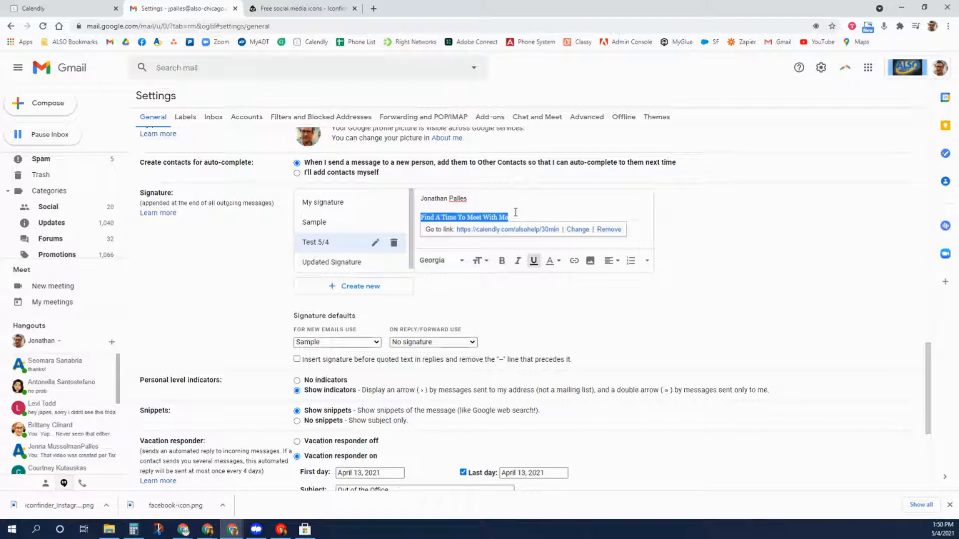
pyautogui.click(470, 200)
pyautogui.moveTo(512, 217); pyautogui.dragTo(420, 220)
pyautogui.click(502, 260)
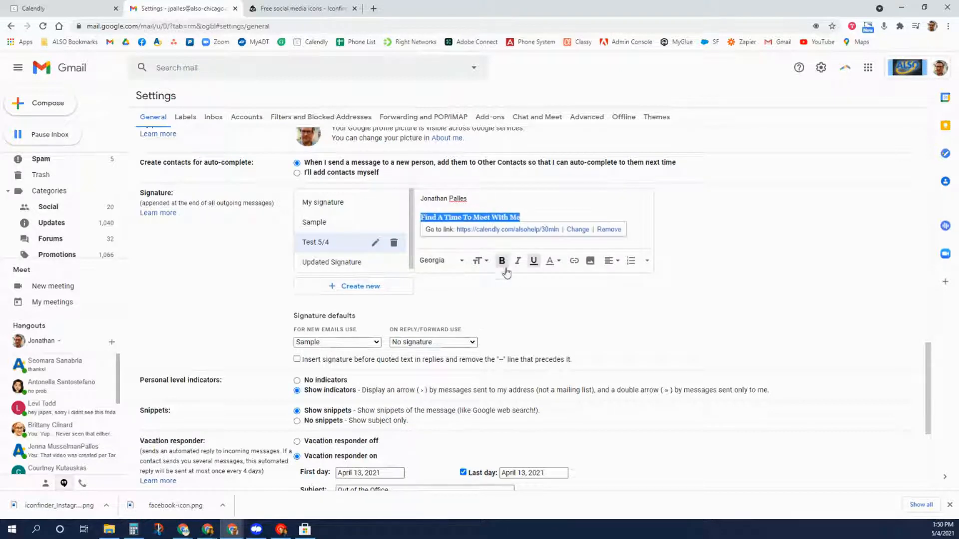
pyautogui.click(513, 206)
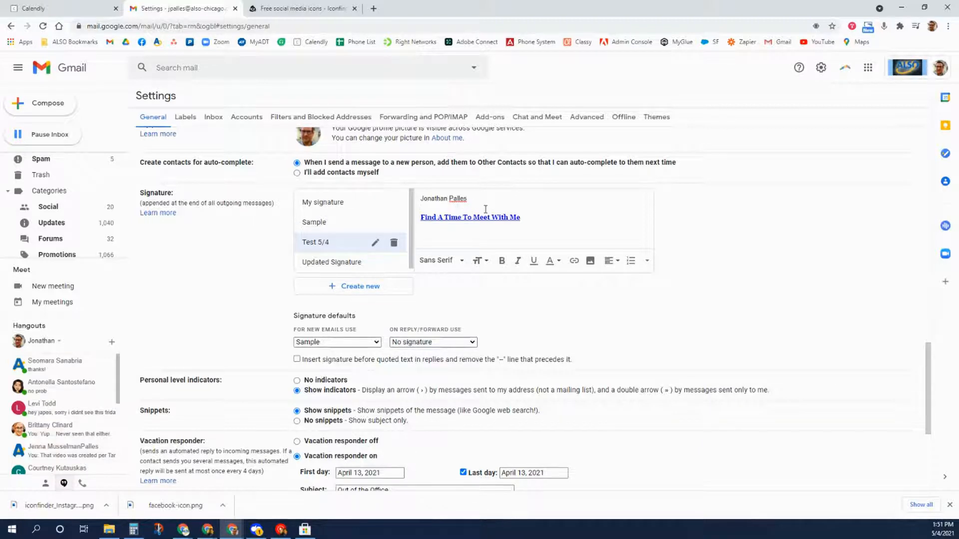
# Step: Switch to Iconfinder and look through the free social media icons
pyautogui.click(310, 11)
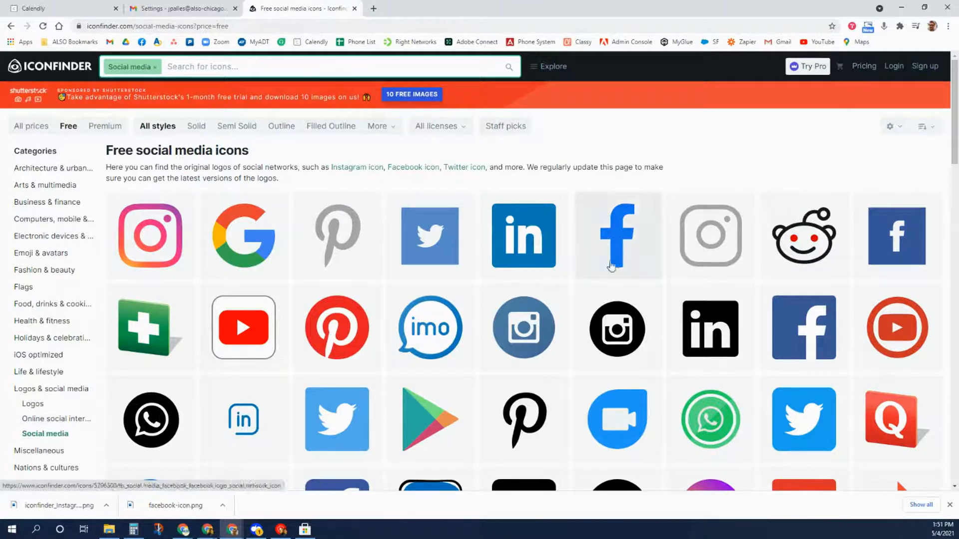
pyautogui.scroll(-4, 611, 266)
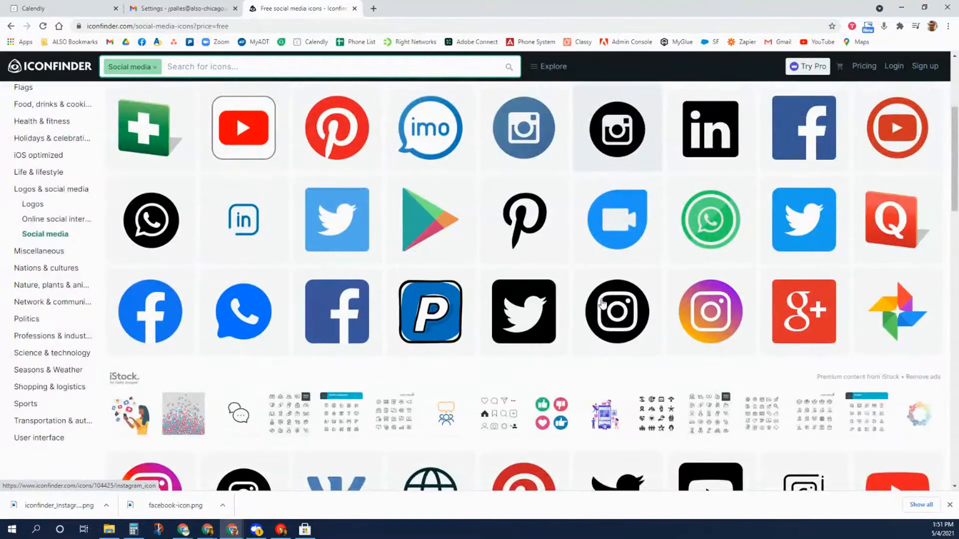
pyautogui.scroll(4, 603, 305)
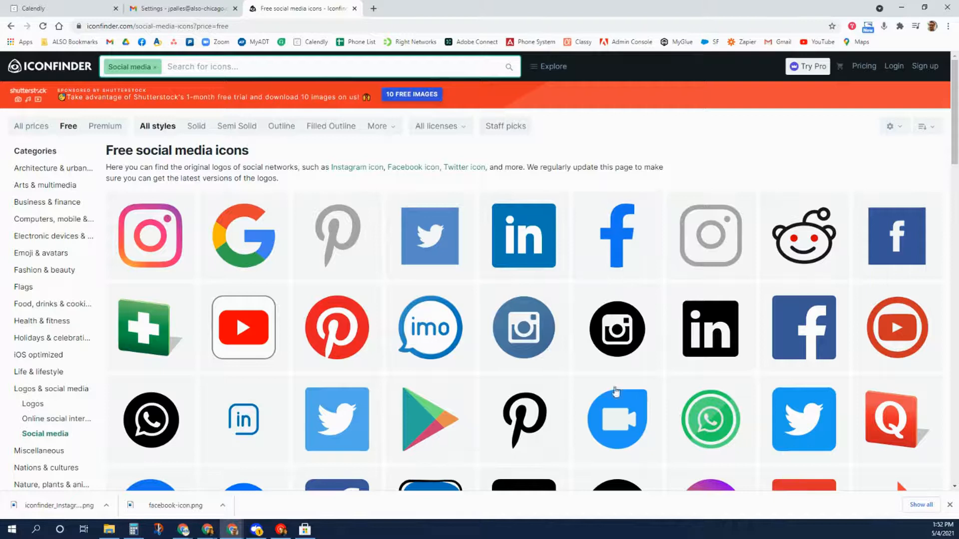
# Step: Return to Gmail and insert the downloaded image iconfinder_Instagram_1298747 between the name and the meeting link in the signature
pyautogui.click(161, 8)
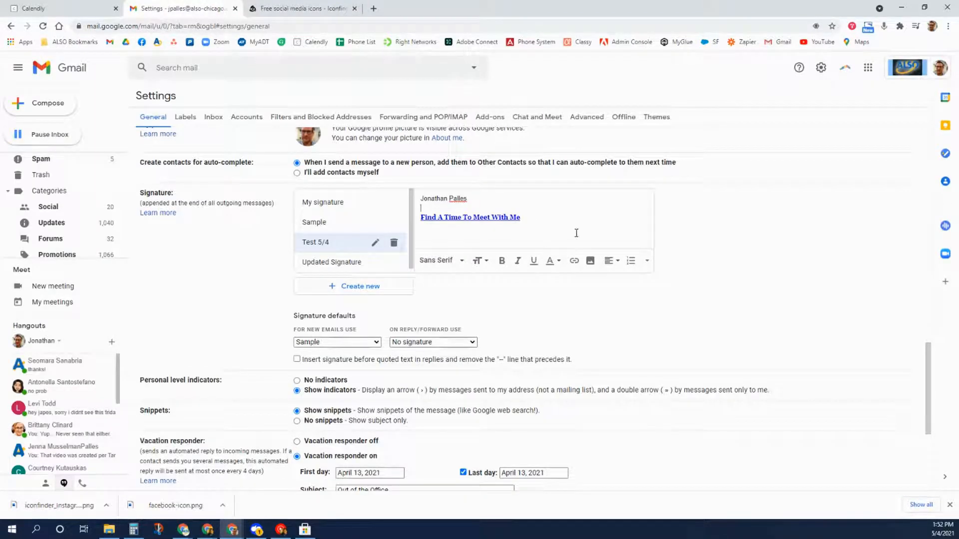
pyautogui.click(590, 260)
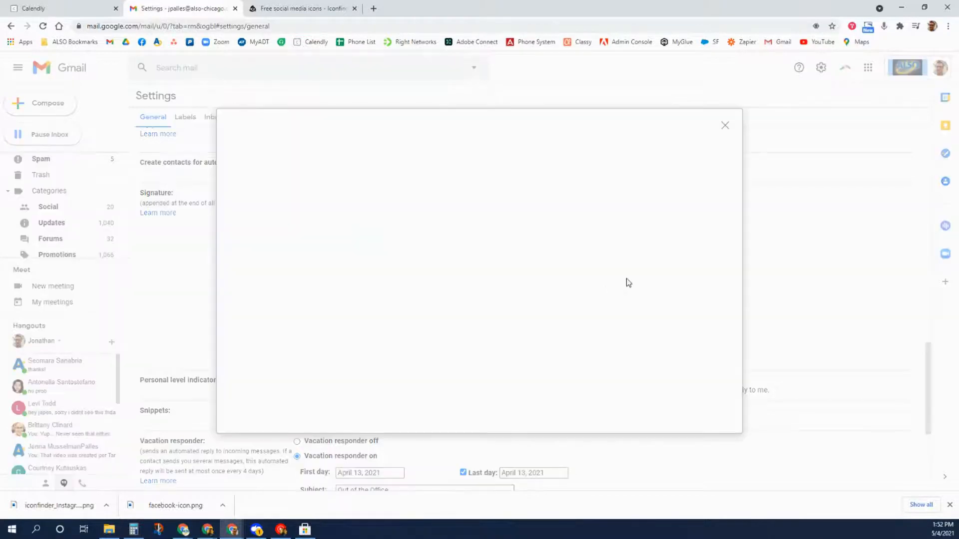
pyautogui.click(301, 147)
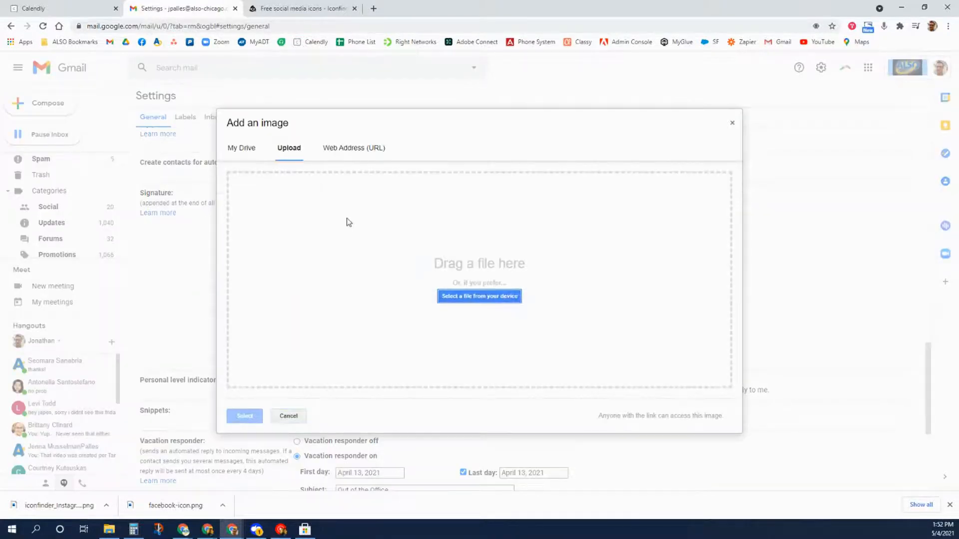
pyautogui.click(504, 300)
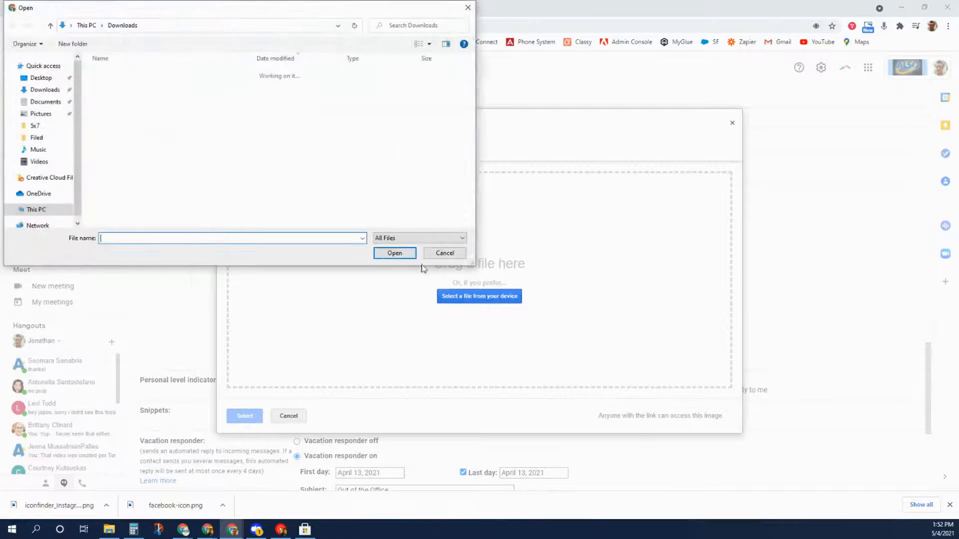
pyautogui.click(165, 88)
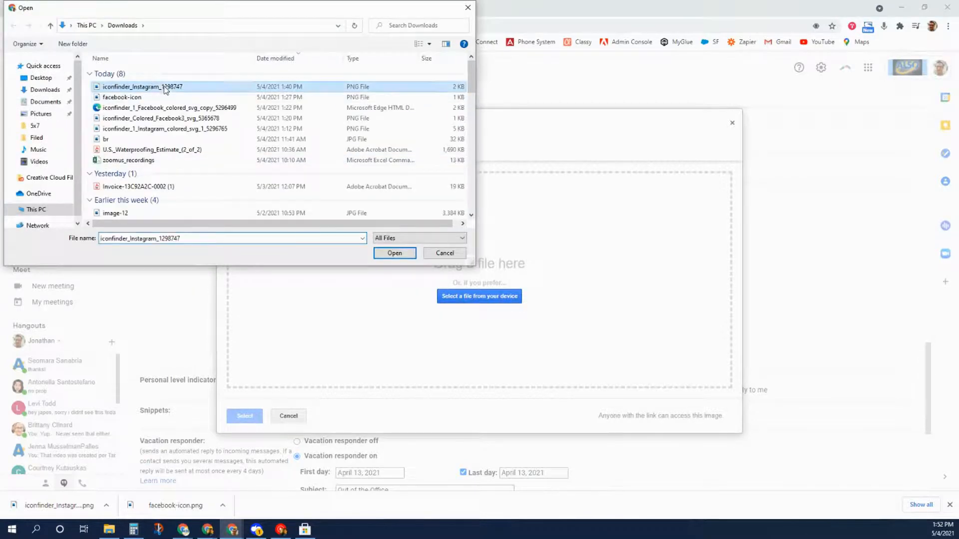
pyautogui.click(392, 252)
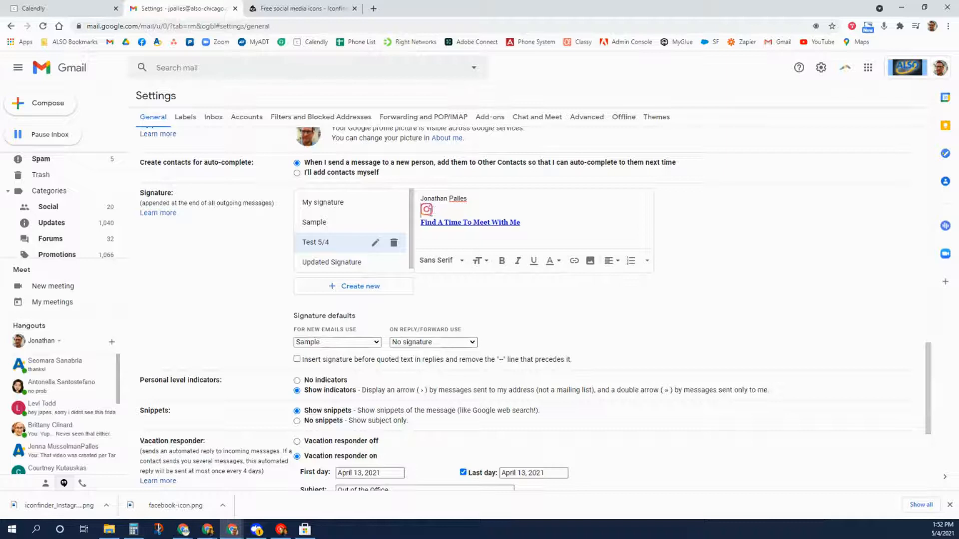
pyautogui.moveTo(433, 210)
pyautogui.mouseDown()
pyautogui.moveTo(473, 198)
pyautogui.moveTo(424, 199)
pyautogui.moveTo(427, 210)
pyautogui.mouseUp()
pyautogui.click(424, 211)
pyautogui.click(442, 211)
pyautogui.click(427, 210)
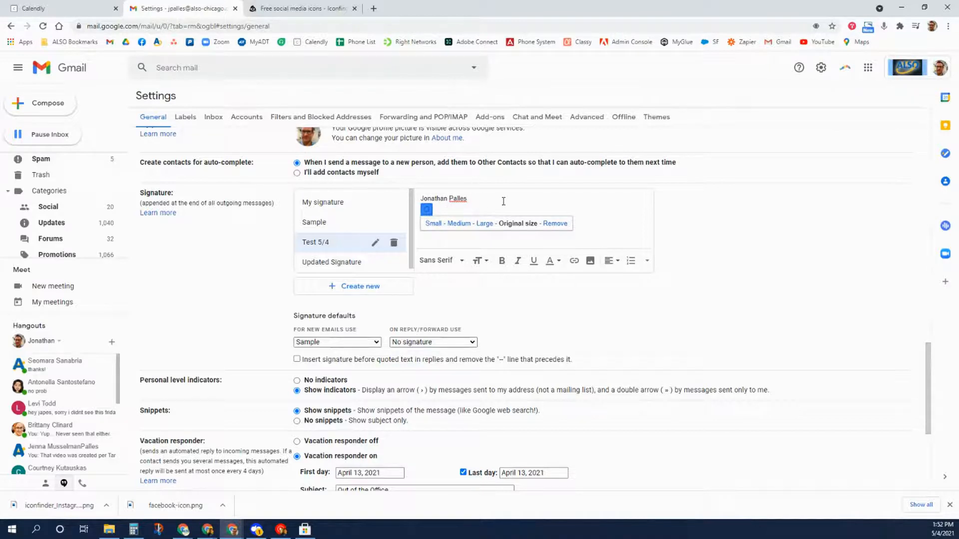
pyautogui.hotkey('ctrl', 'k')
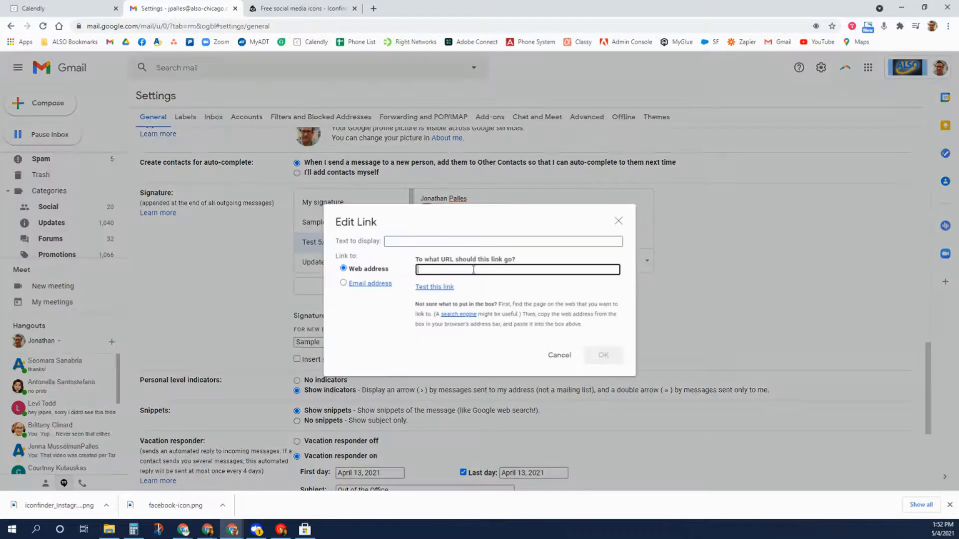
pyautogui.write('https://calendly.com/alsohelp/30min')
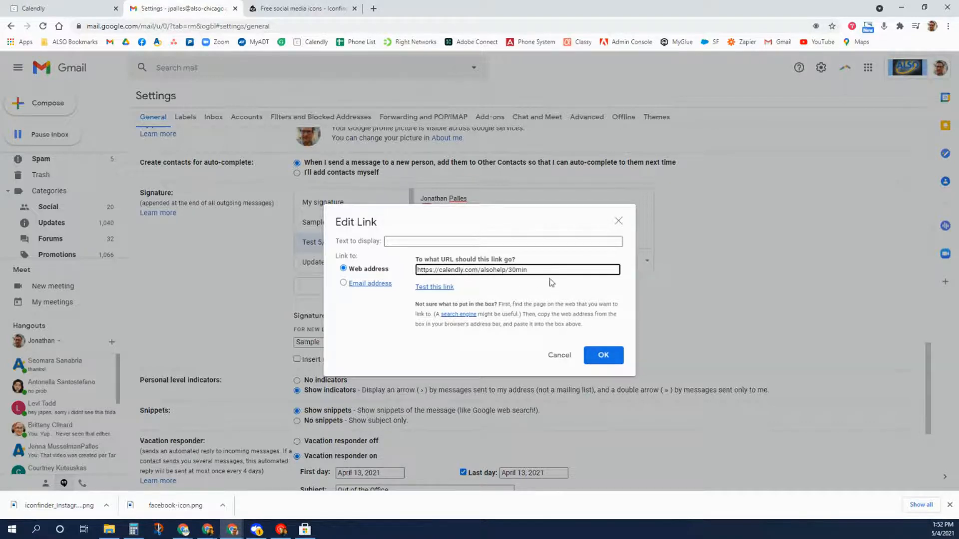
pyautogui.click(607, 365)
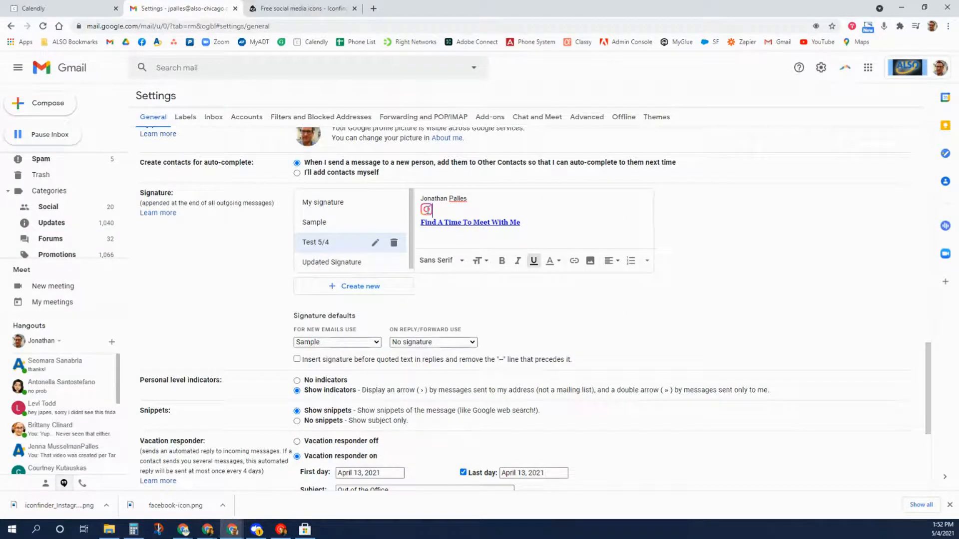
pyautogui.click(426, 209)
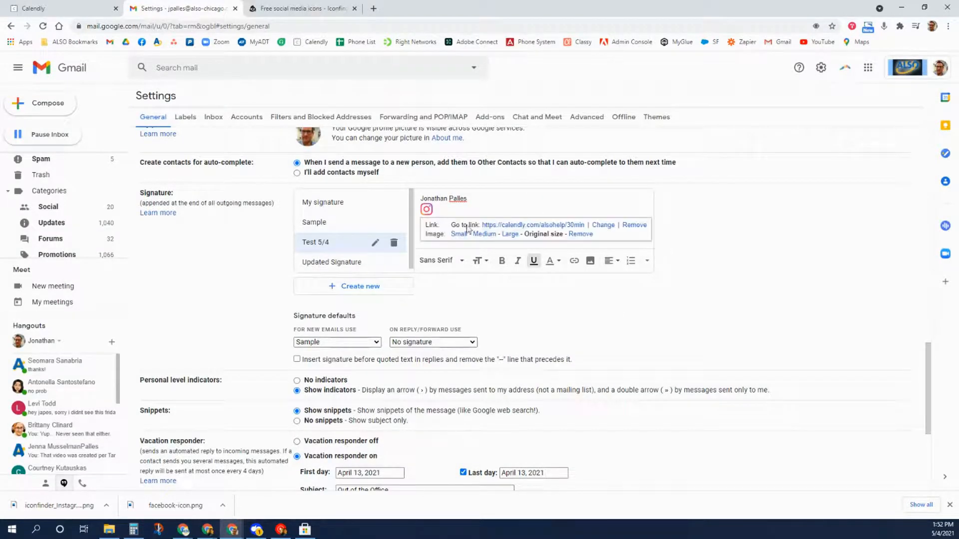
# Step: Set the default signature for new emails to Test 5/4
pyautogui.click(511, 205)
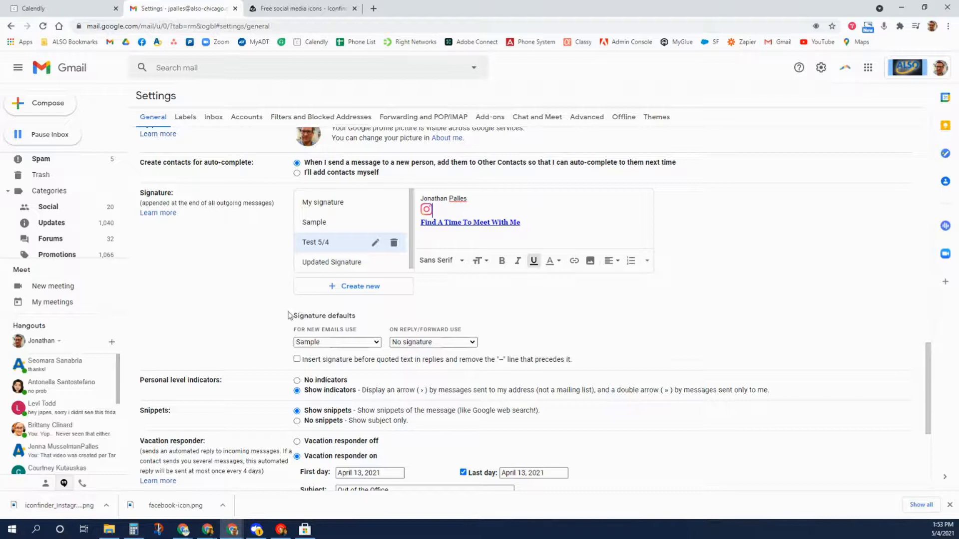
pyautogui.moveTo(293, 317)
pyautogui.mouseDown()
pyautogui.moveTo(356, 326)
pyautogui.moveTo(373, 318)
pyautogui.moveTo(295, 317)
pyautogui.mouseUp()
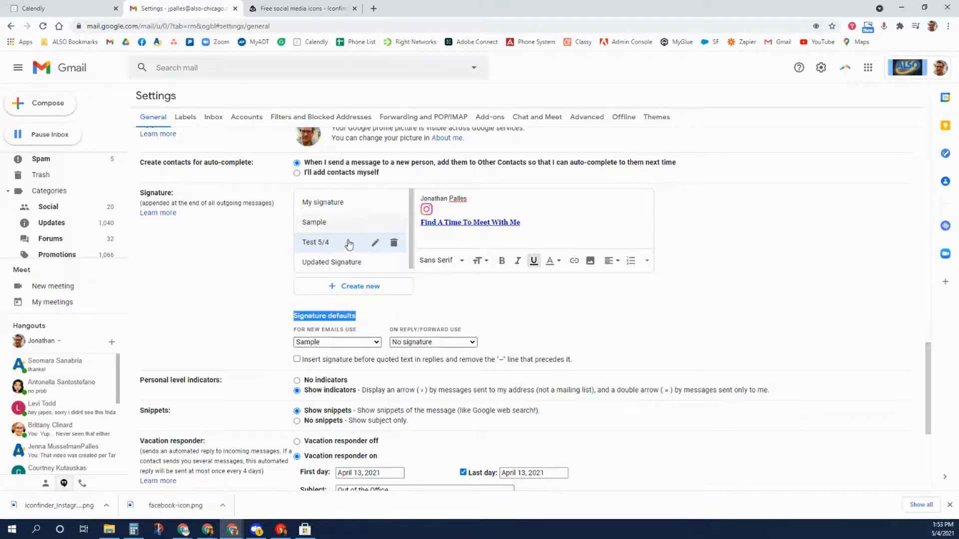
pyautogui.click(377, 342)
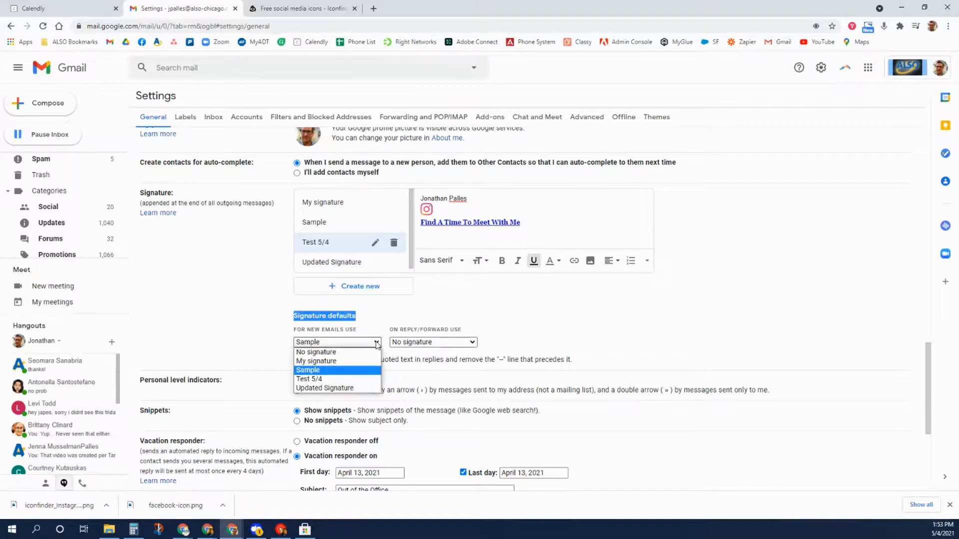
pyautogui.click(326, 382)
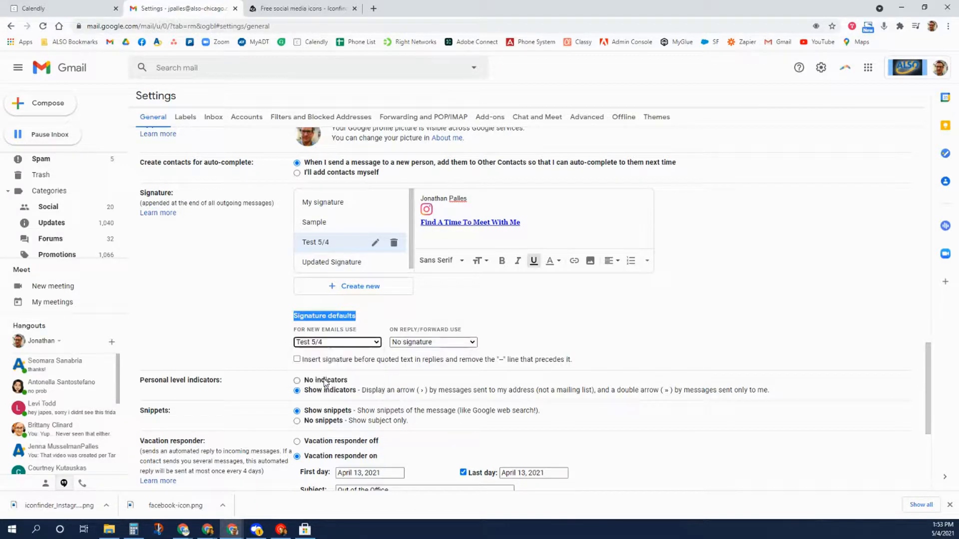
# Step: Keep No signature as the default for replies and forwards, and save the settings changes
pyautogui.click(449, 345)
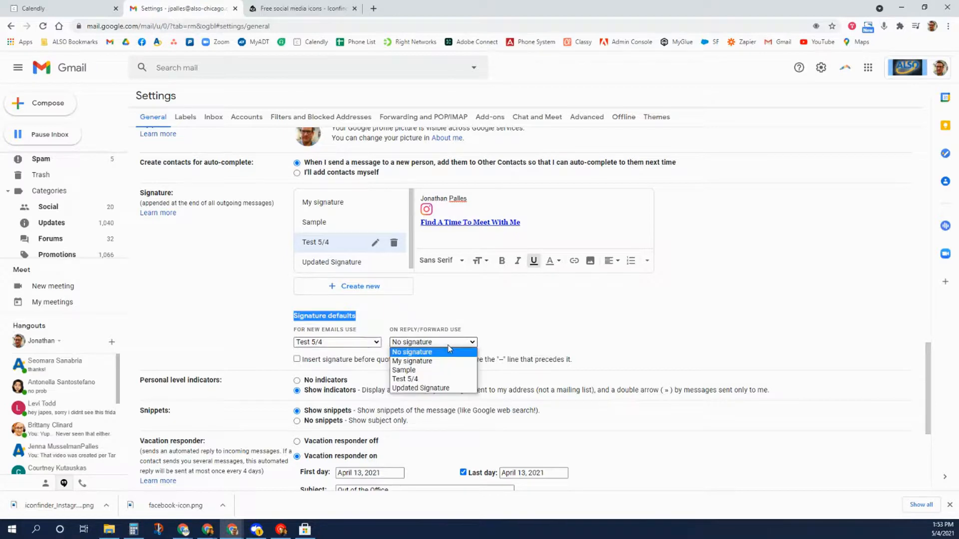
pyautogui.click(449, 349)
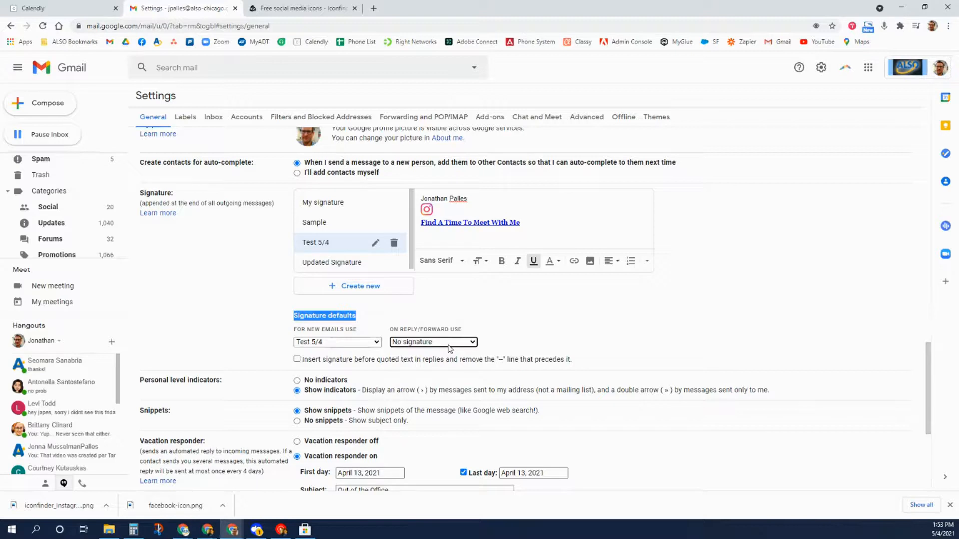
pyautogui.click(448, 345)
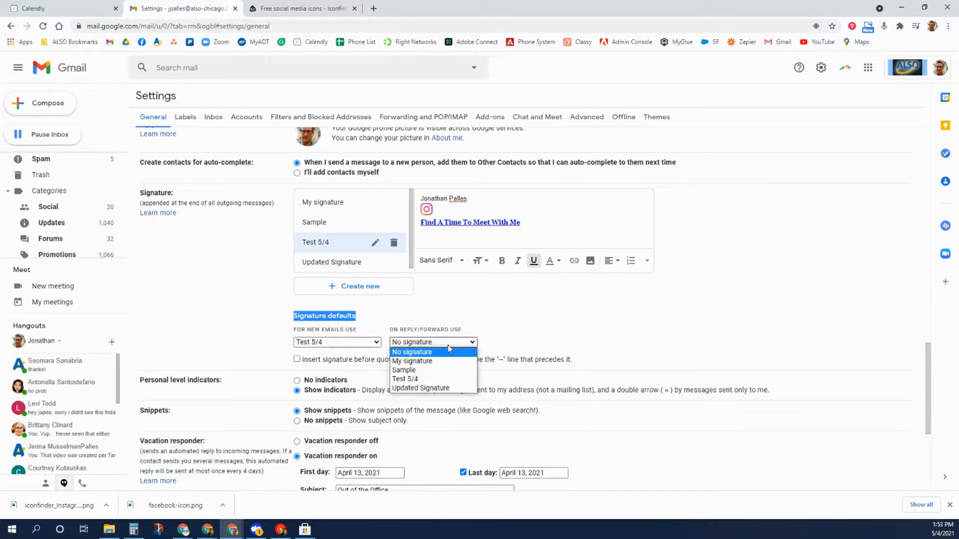
pyautogui.click(450, 344)
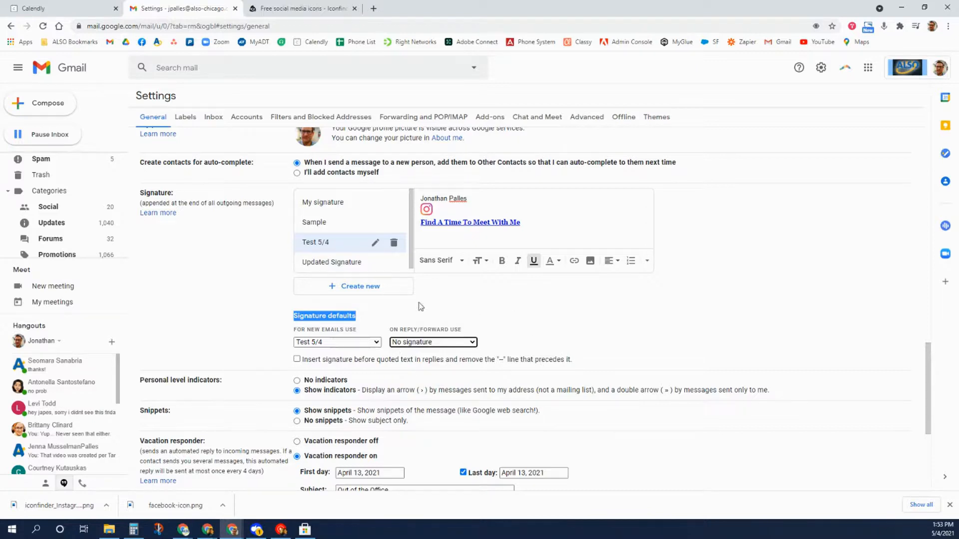
pyautogui.scroll(-4, 399, 350)
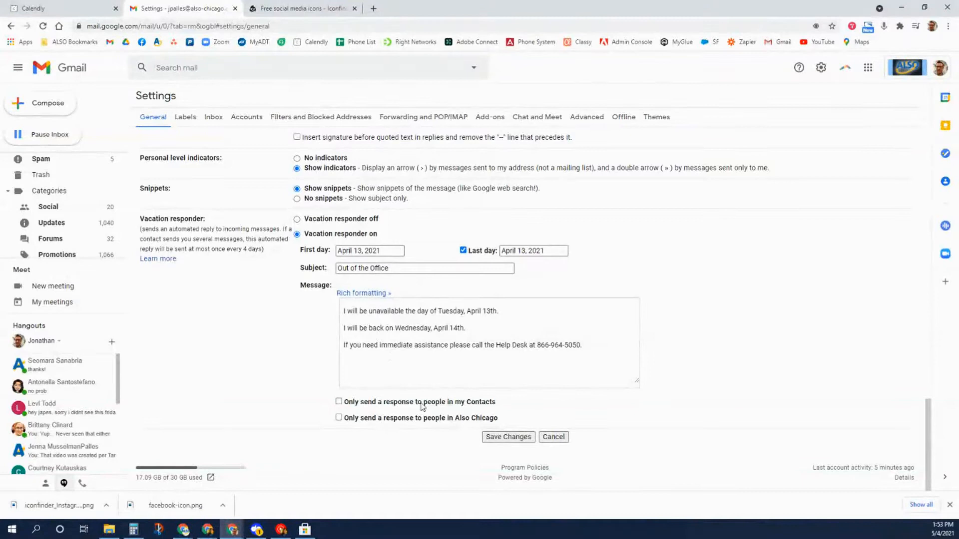
pyautogui.click(519, 437)
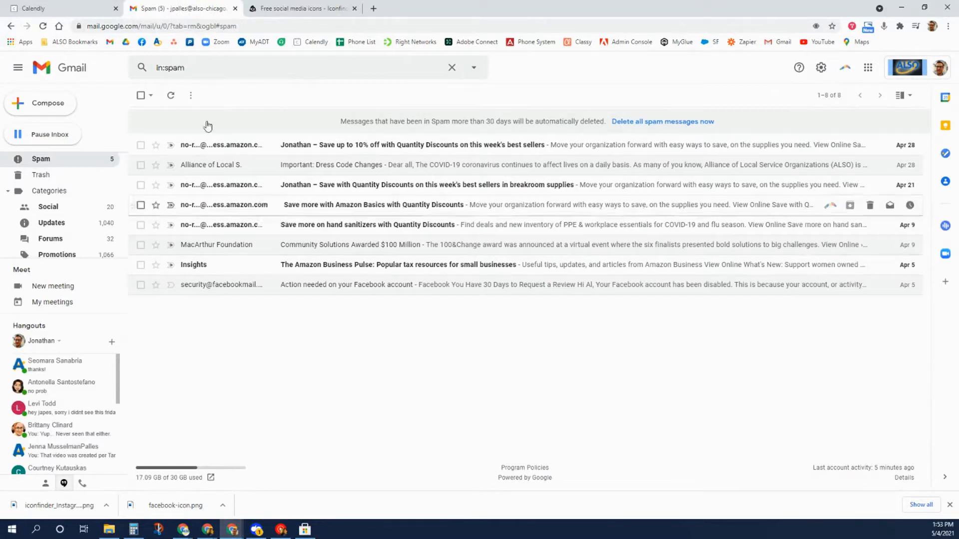
# Step: Start a new email message and check the default signature inserted in its body
pyautogui.click(60, 111)
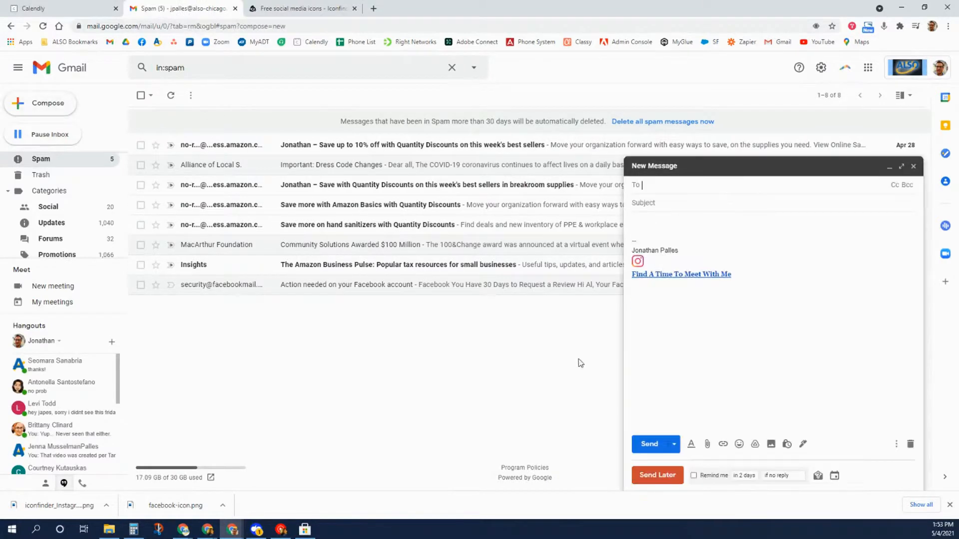
pyautogui.moveTo(739, 276)
pyautogui.mouseDown()
pyautogui.moveTo(633, 252)
pyautogui.moveTo(710, 256)
pyautogui.mouseUp()
pyautogui.click(709, 257)
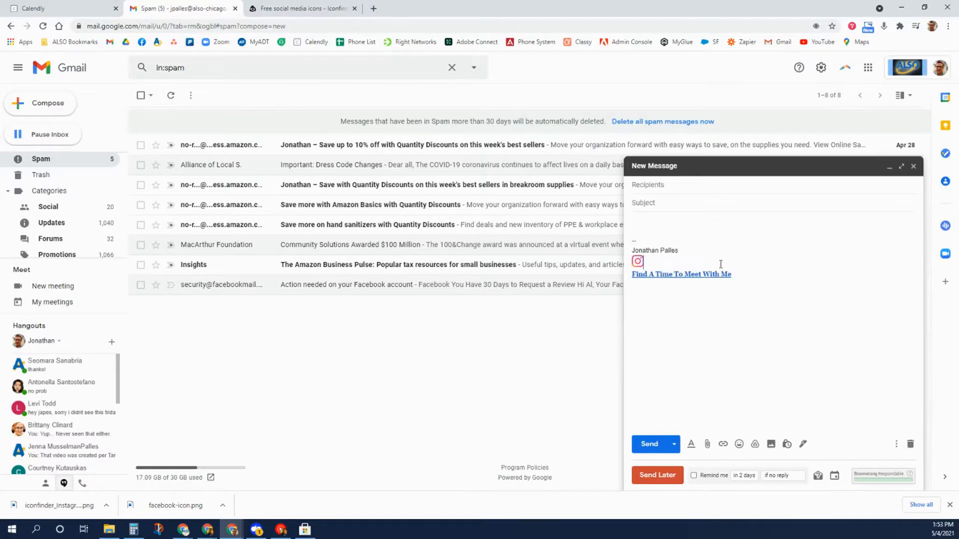
# Step: Try the Sample and My signature signatures in the new message, ending with Updated Signature
pyautogui.click(803, 445)
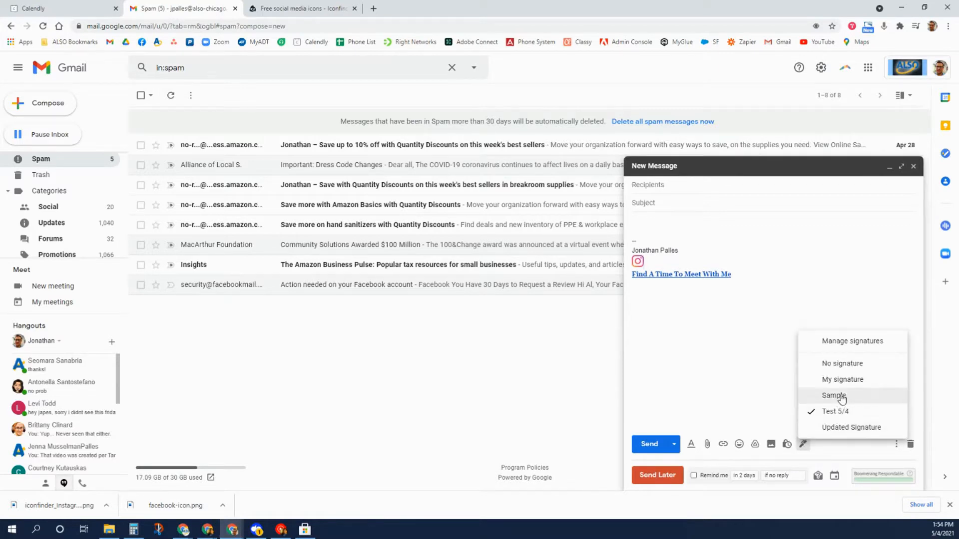
pyautogui.click(834, 396)
pyautogui.click(802, 444)
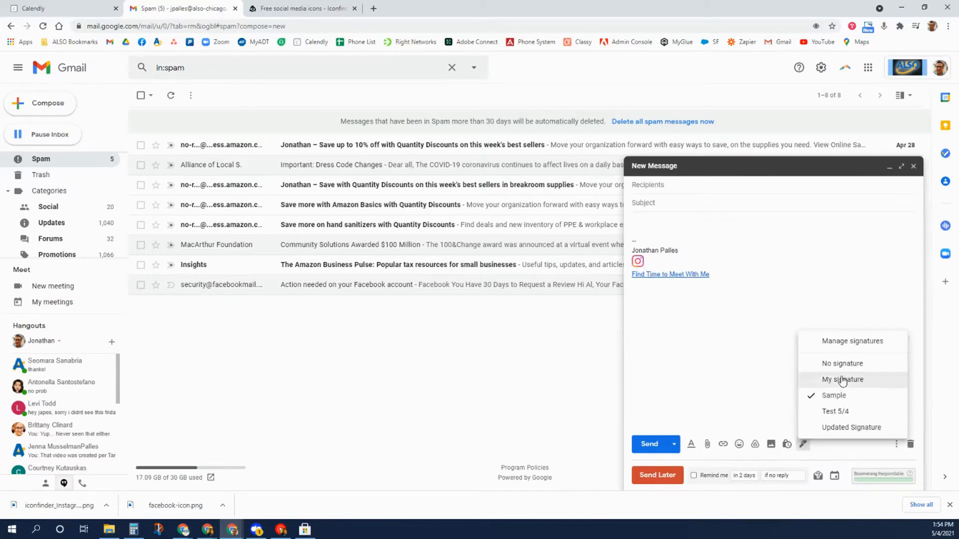
pyautogui.click(841, 378)
pyautogui.click(803, 444)
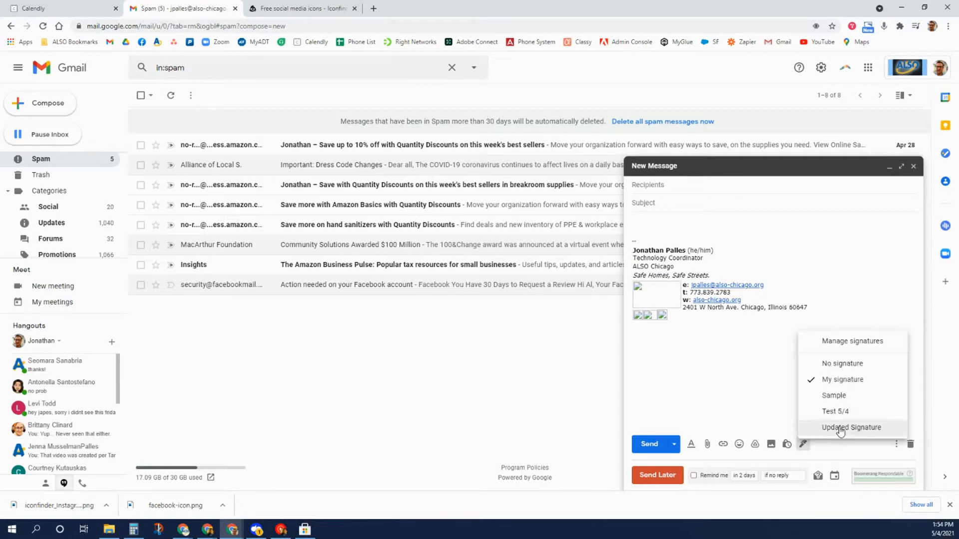
pyautogui.click(839, 426)
pyautogui.click(804, 444)
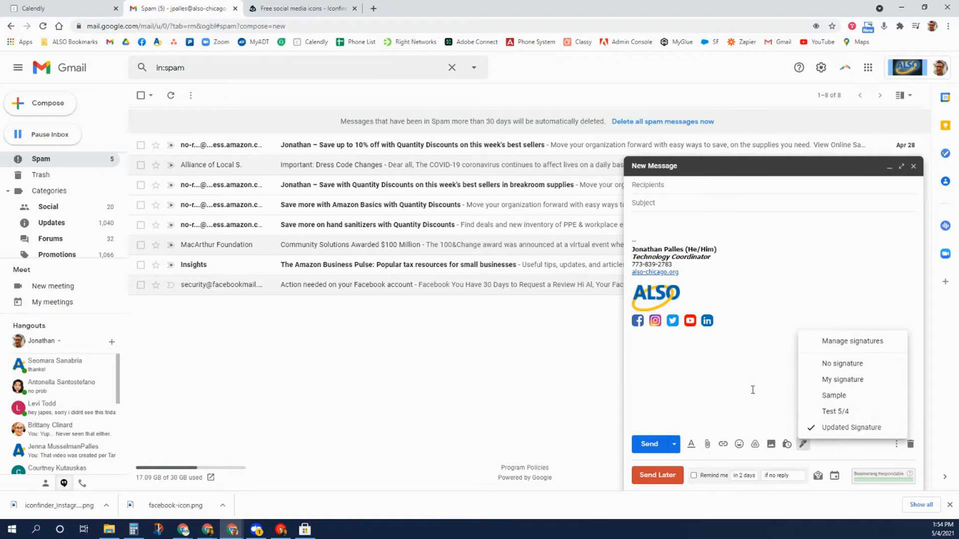
pyautogui.click(747, 355)
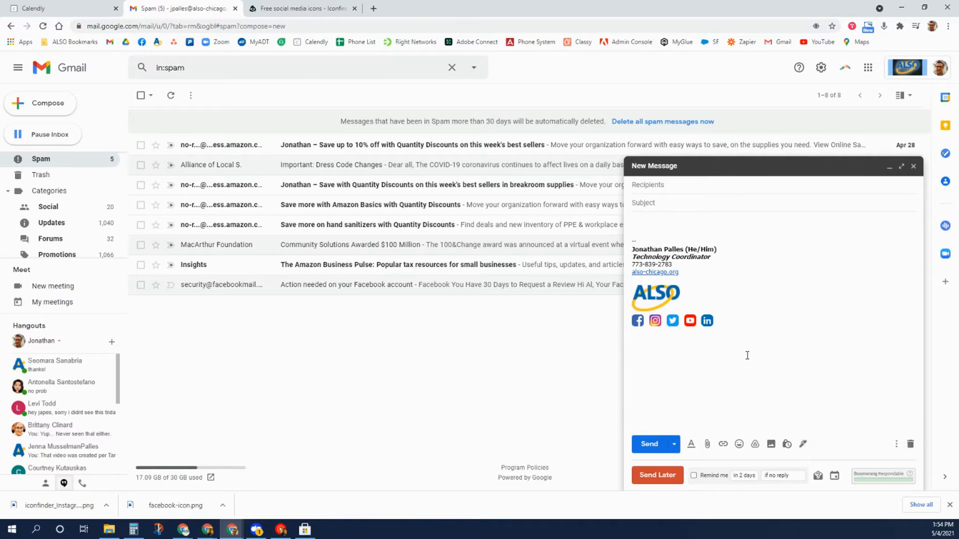